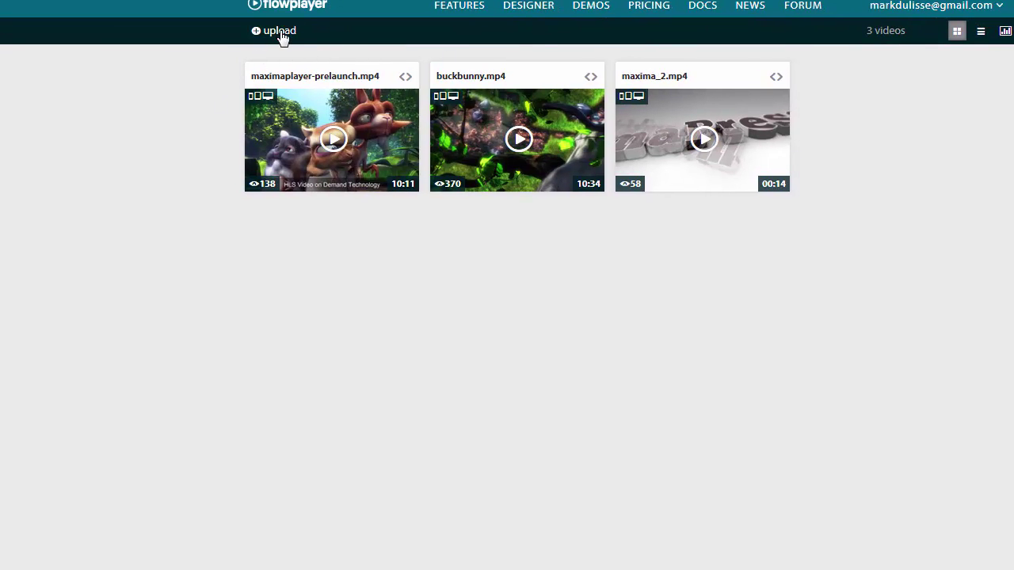
- Examine the body embed code of buckbunny.mp4, including its data-qualities and data-default-quality attributes, and close the code dialog
left_click(281, 36)
key("Escape")
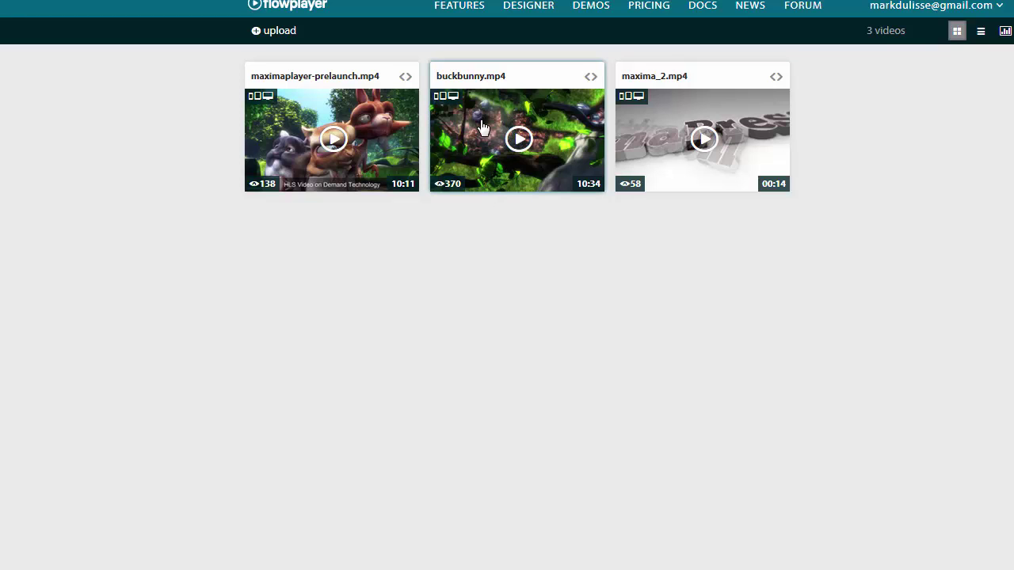
left_click(590, 78)
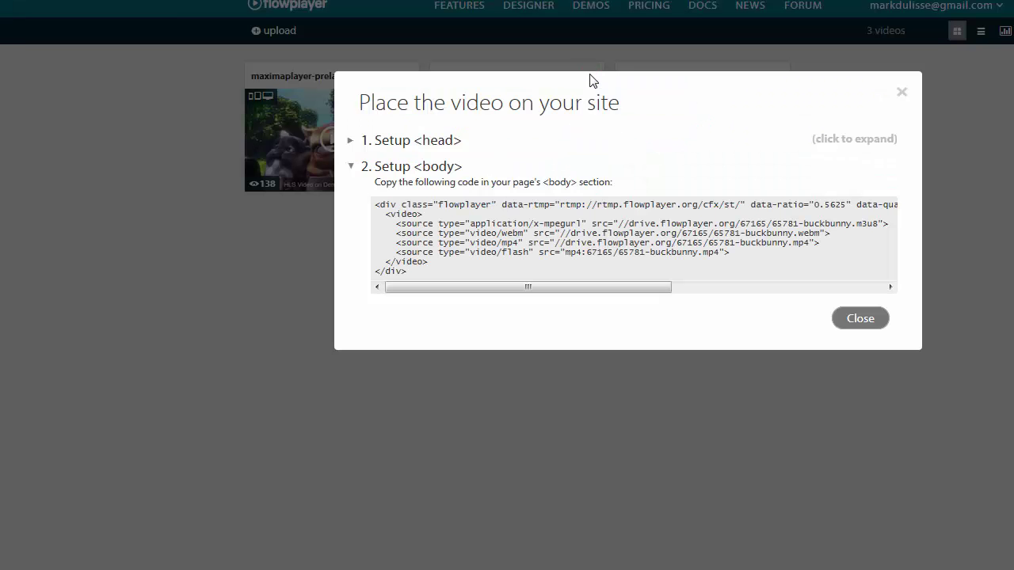
mouse_move(527, 287)
left_mouse_down()
mouse_move(604, 292)
mouse_move(537, 290)
left_mouse_up()
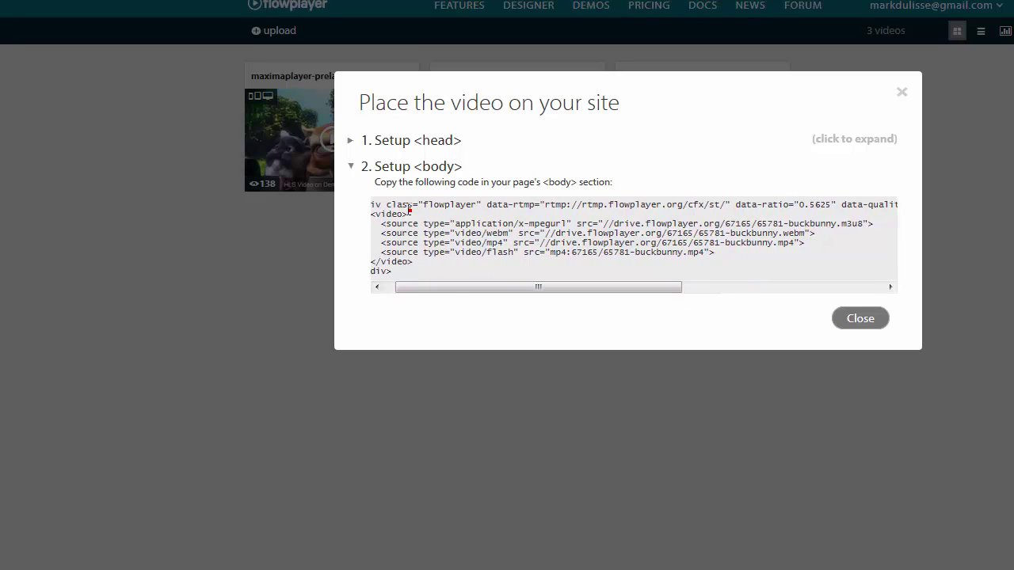
left_click_drag(458, 289, 646, 301)
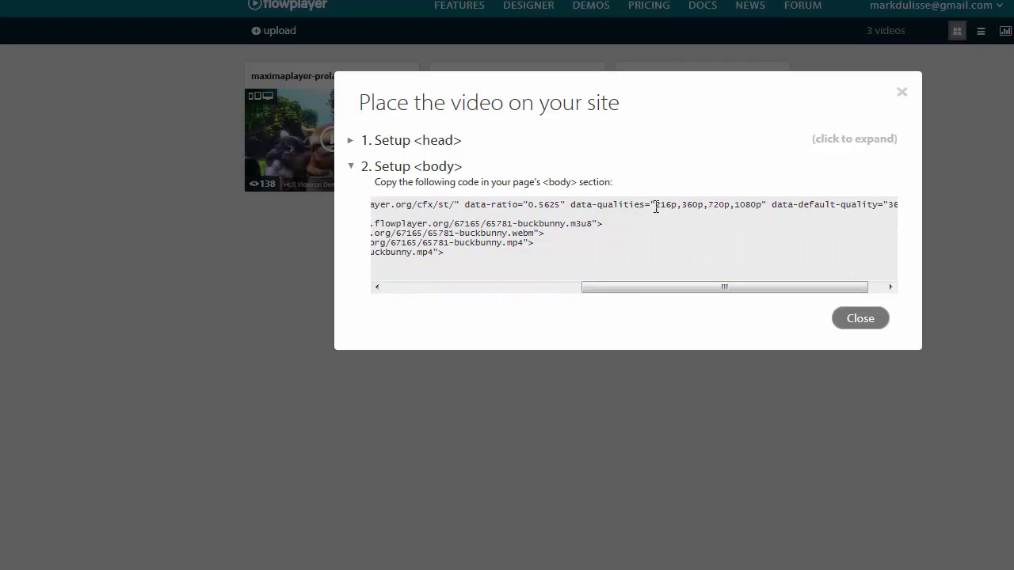
left_click_drag(661, 205, 764, 204)
key("ctrl+a")
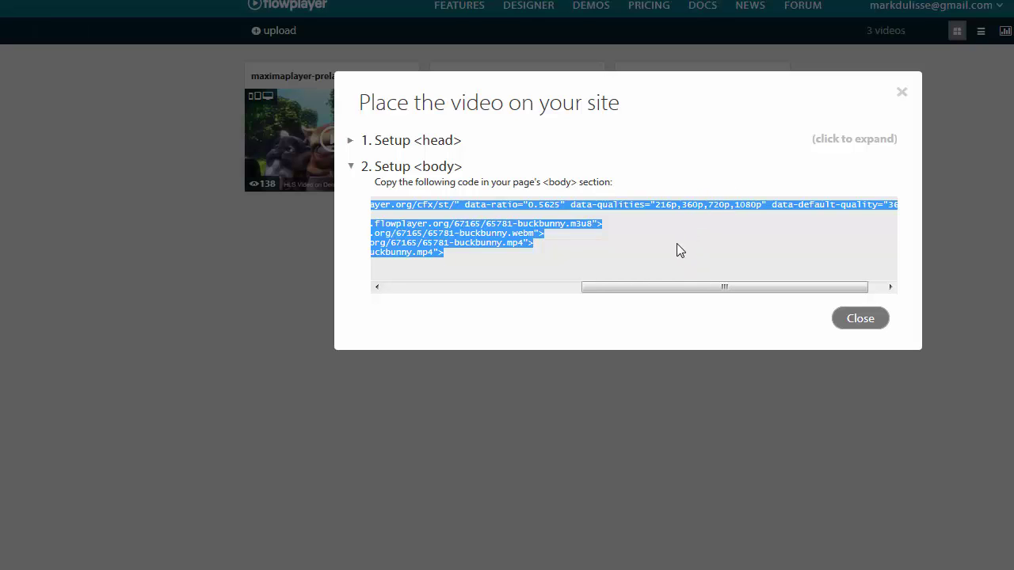
left_click(676, 244)
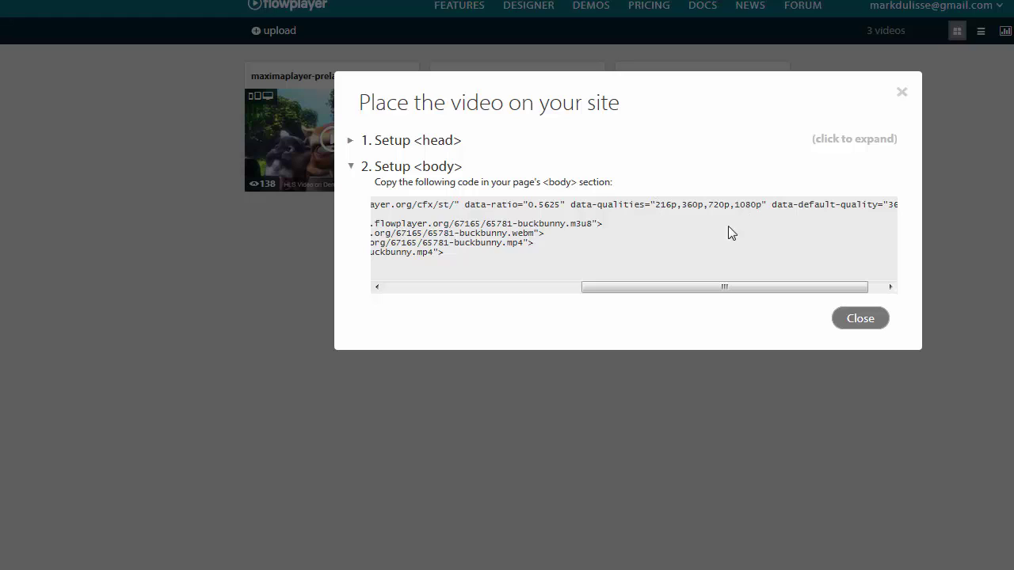
left_click_drag(704, 286, 750, 290)
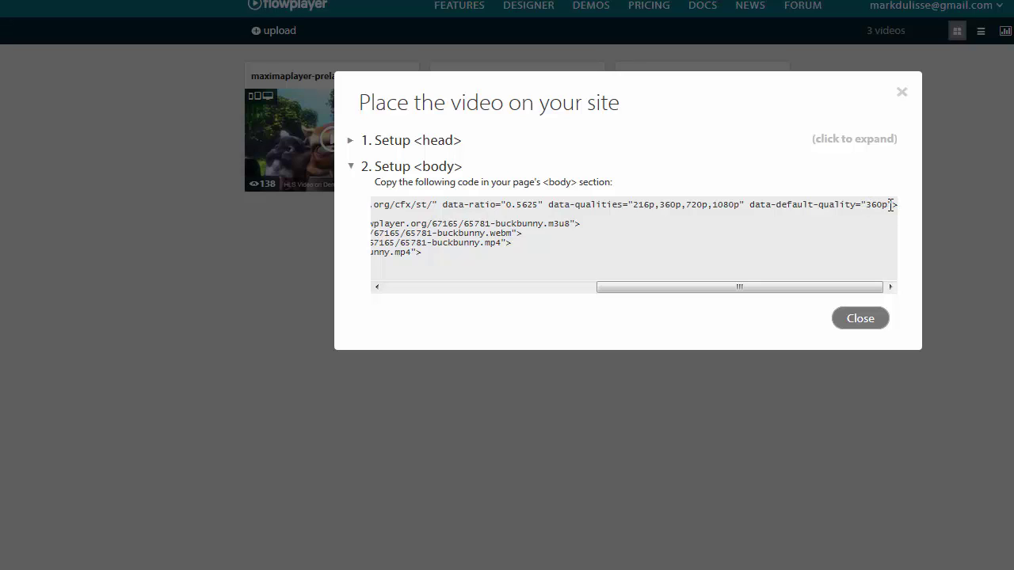
left_click(738, 205)
left_click(654, 288)
key("ctrl+a")
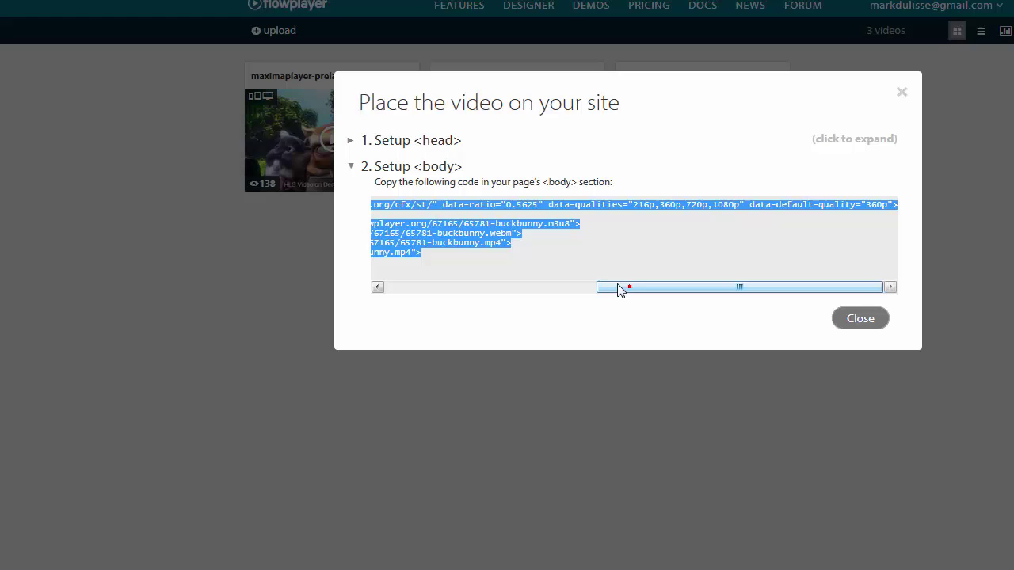
left_click(377, 289)
left_click(902, 91)
left_click(902, 96)
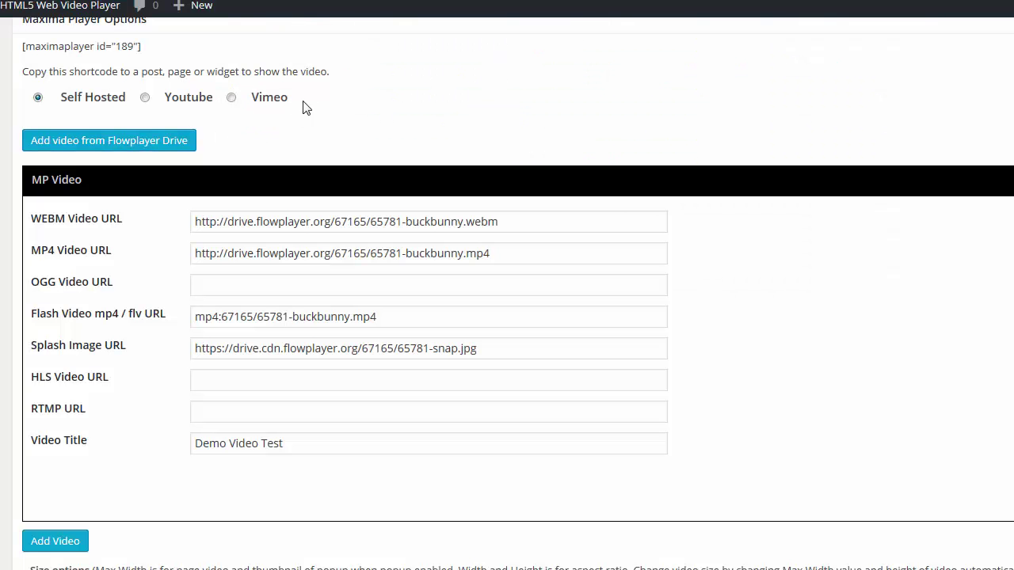
- In WordPress, add buckbunny.mp4 from Flowplayer Drive to the "Demo for Self Host" Maxima Player video
scroll(315, 106, "up", 2)
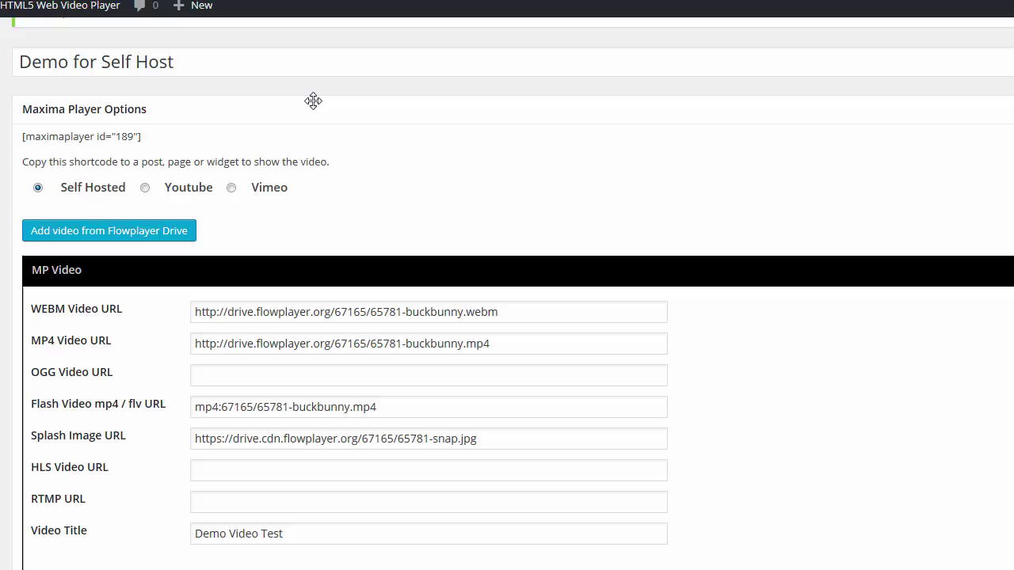
left_click(121, 234)
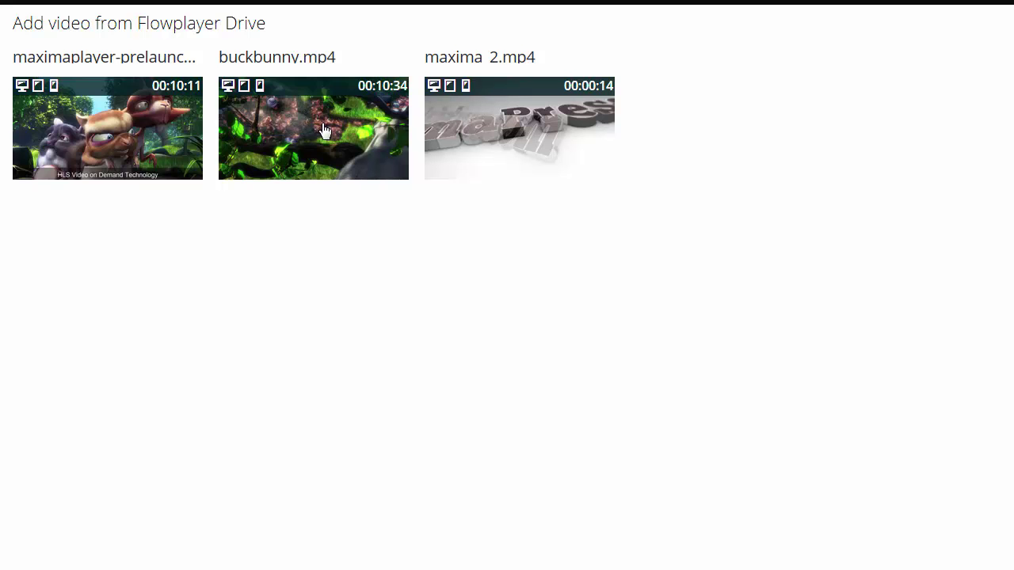
left_click(321, 130)
- Review the HLS, RTMP, splash image, Flash, WEBM and MP4 URLs of the video added from Flowplayer Drive
scroll(361, 152, "down", 3)
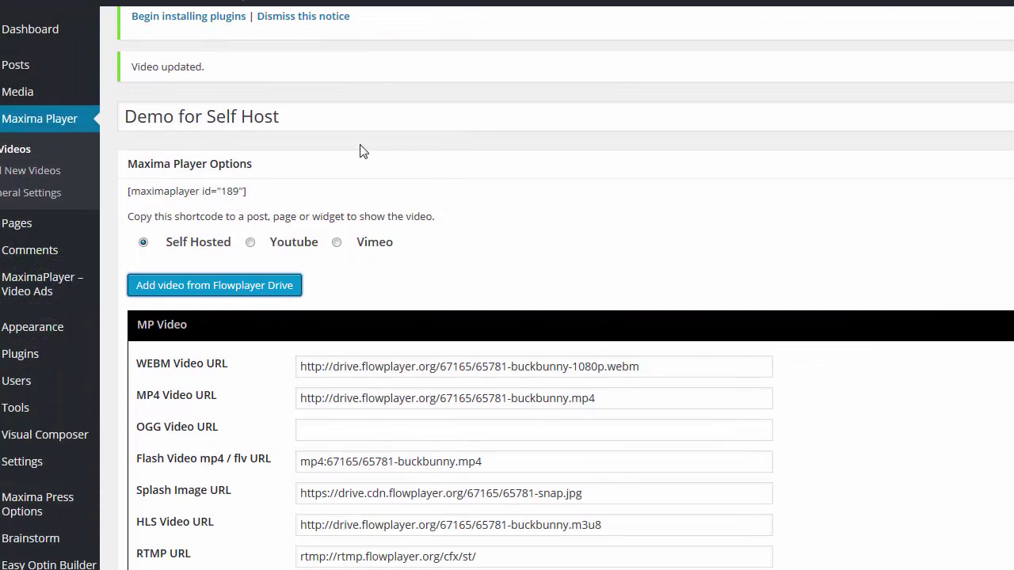
scroll(467, 234, "down", 2)
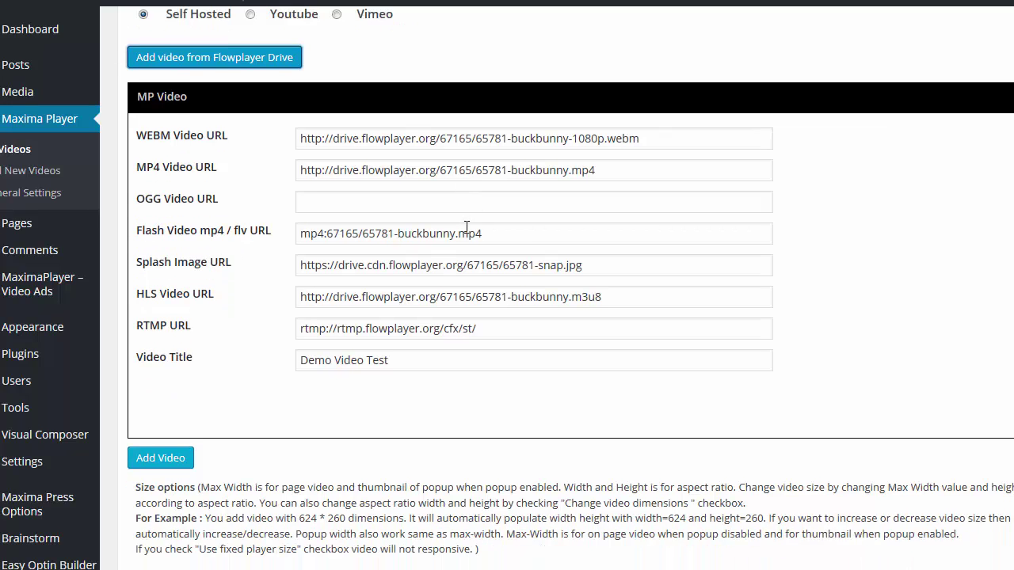
left_click_drag(612, 251, 248, 255)
left_click(245, 255)
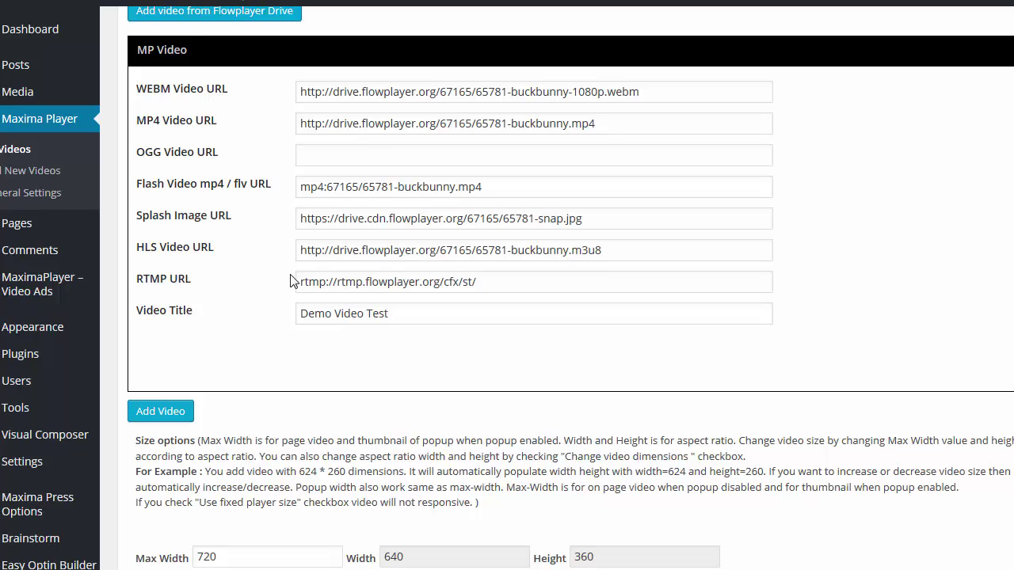
left_click_drag(615, 250, 332, 279)
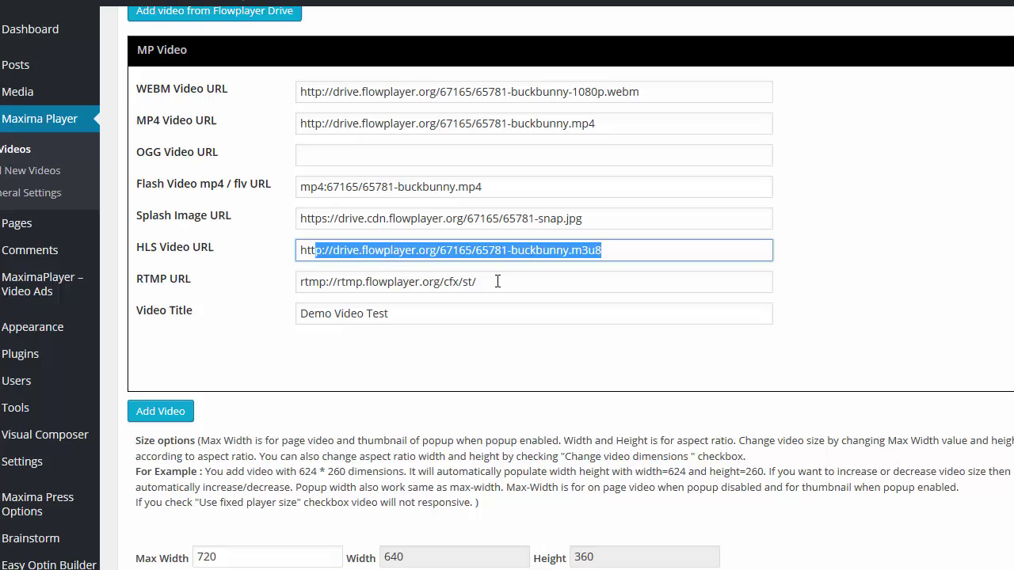
left_click_drag(496, 281, 301, 291)
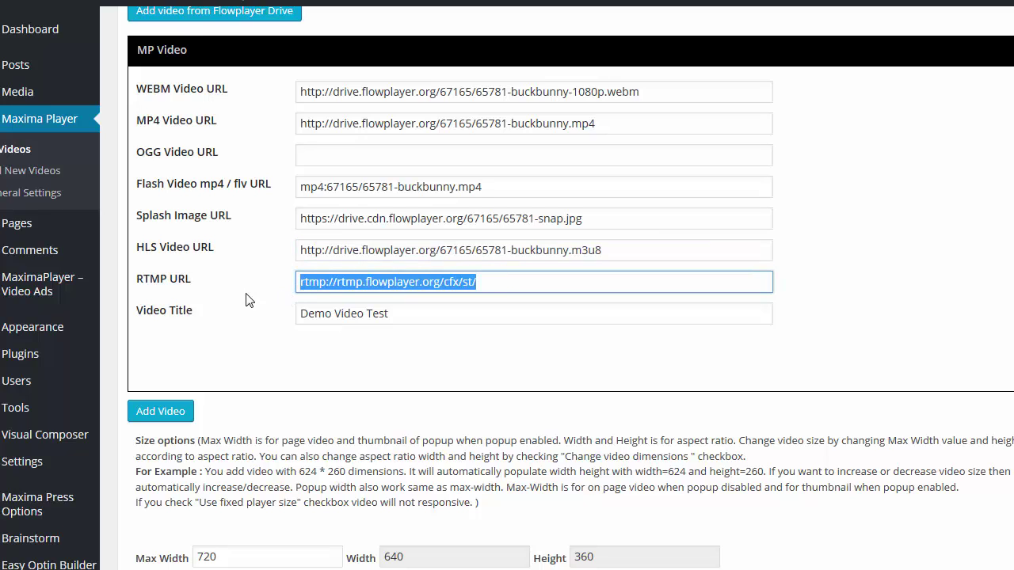
triple_click(495, 281)
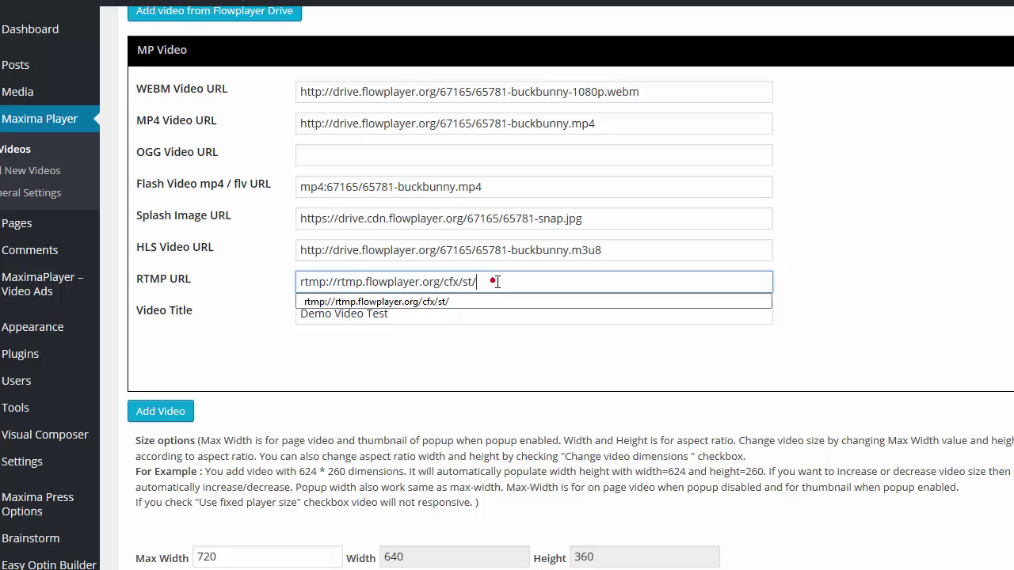
left_click(250, 293)
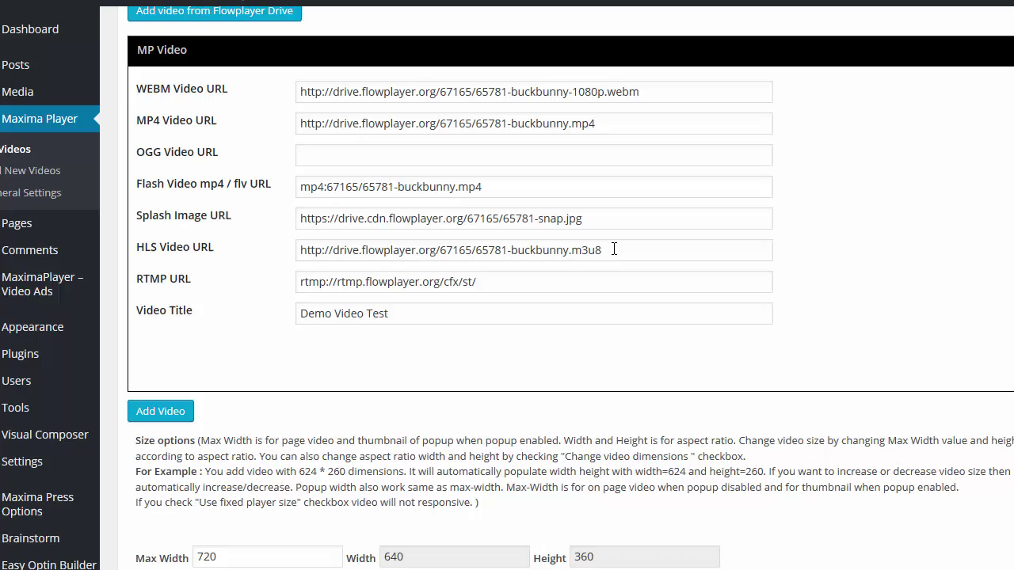
left_click_drag(614, 249, 302, 240)
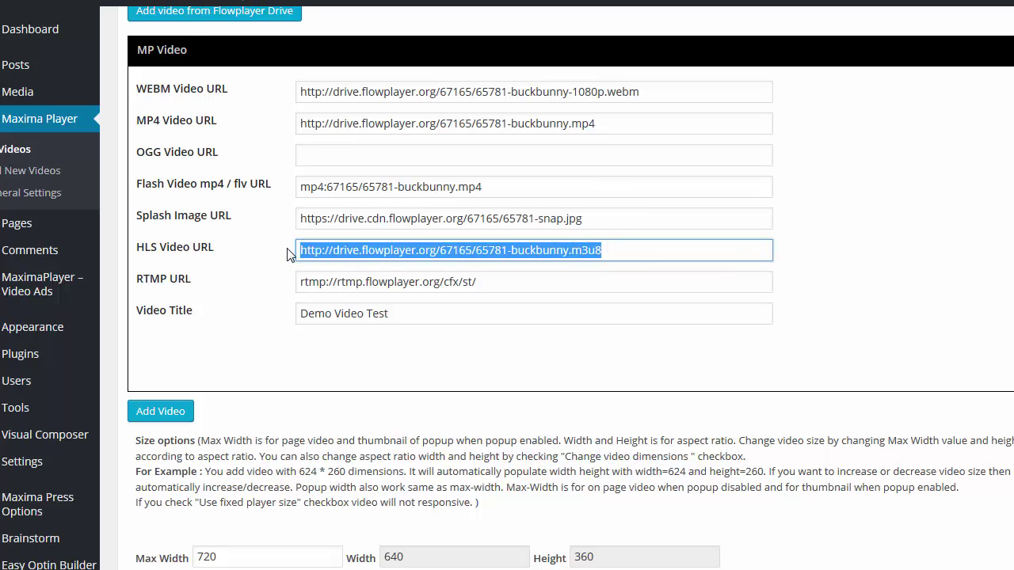
left_click(269, 254)
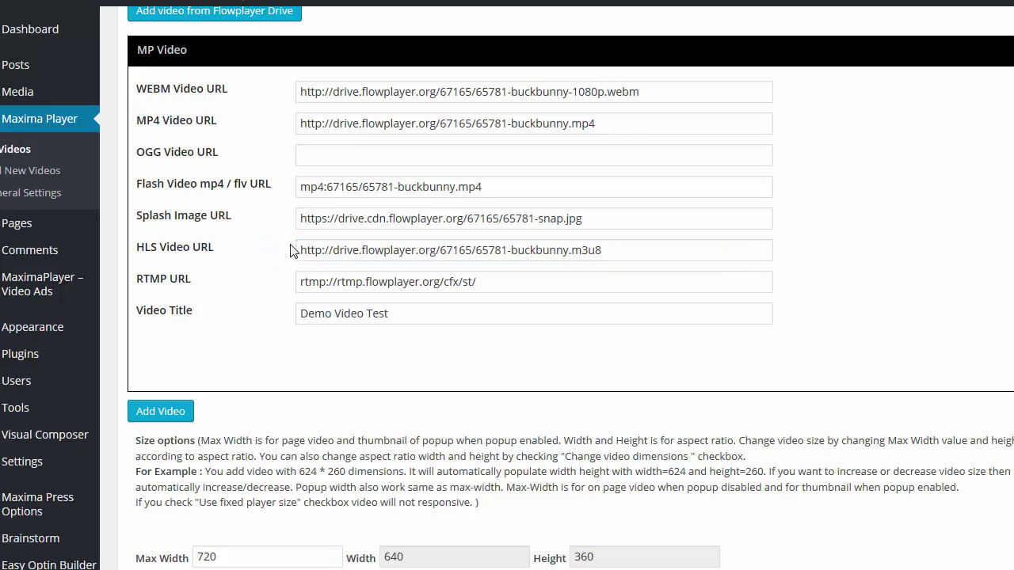
left_click_drag(598, 218, 267, 239)
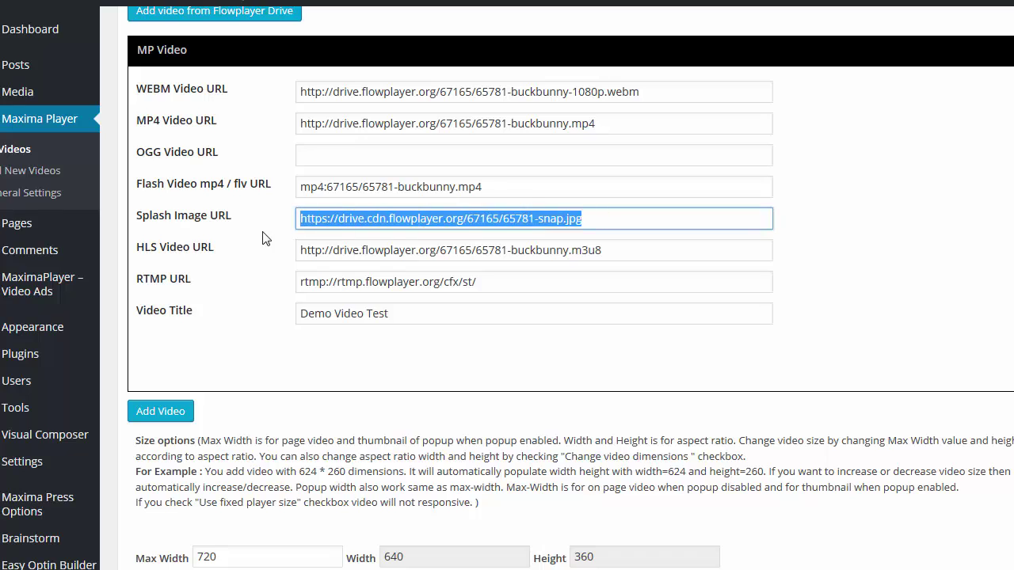
left_click(265, 237)
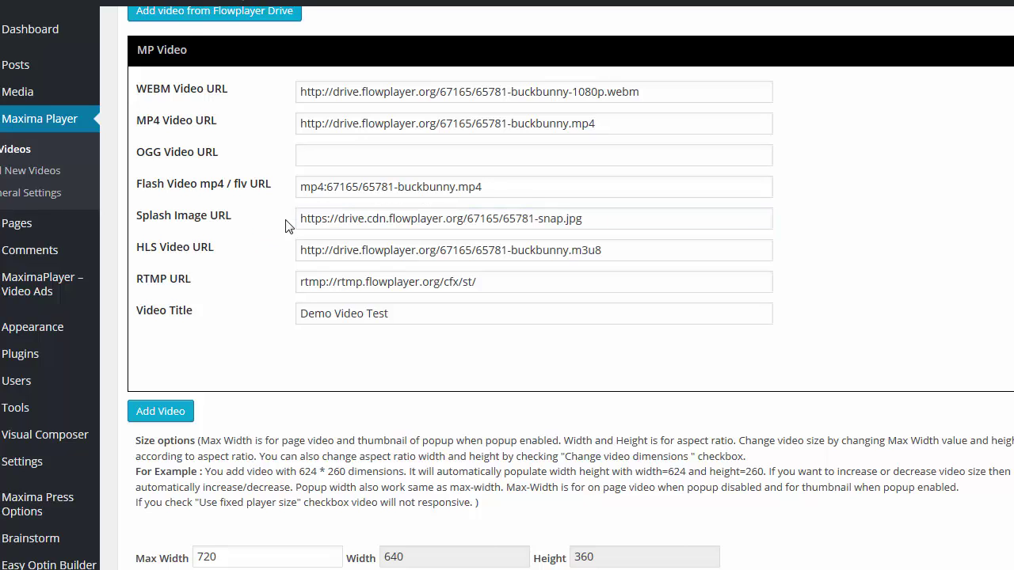
left_click(504, 186)
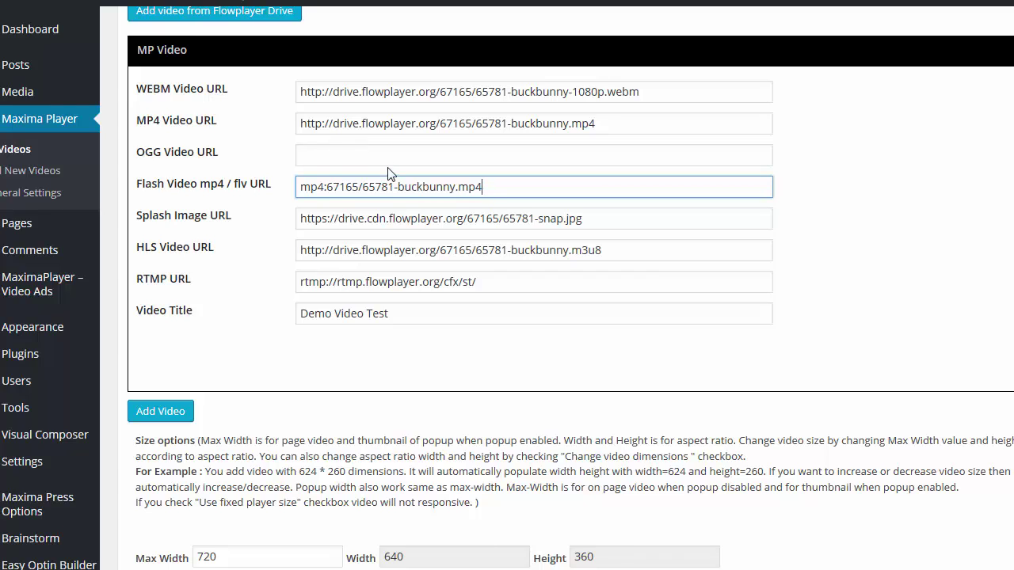
scroll(217, 197, "up", 2)
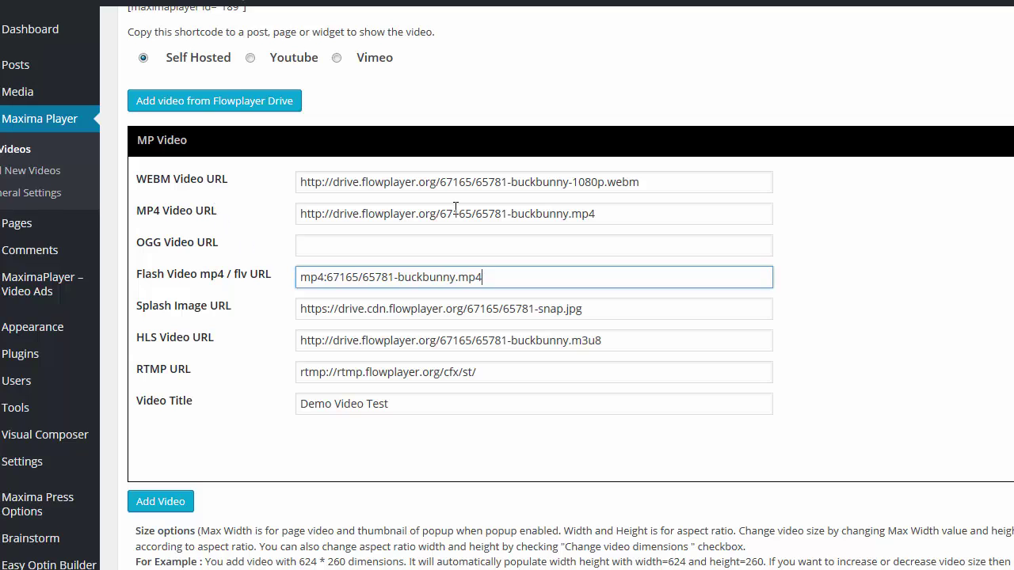
scroll(448, 230, "up", 1)
scroll(515, 214, "down", 1)
left_click_drag(606, 182, 575, 183)
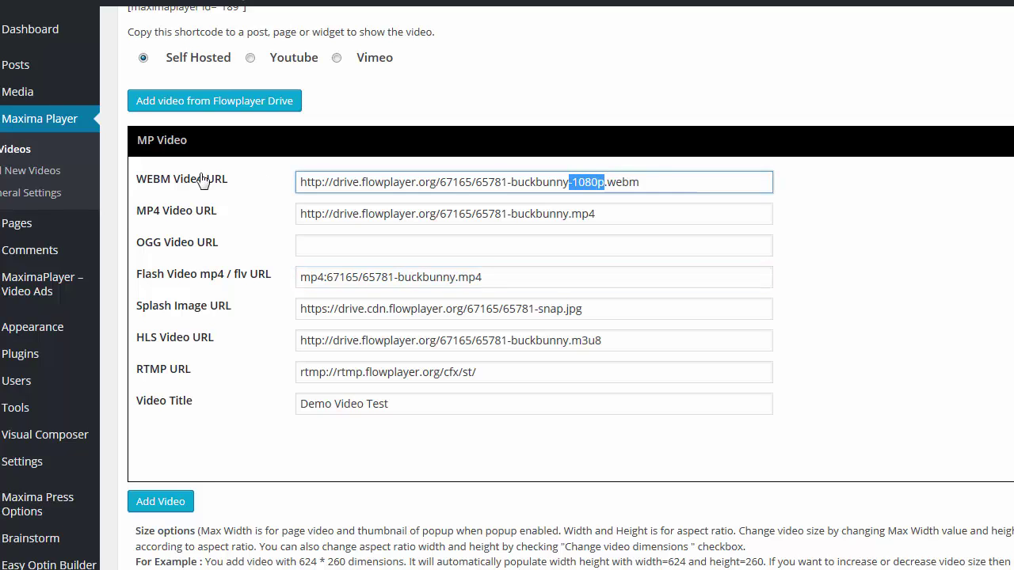
left_click_drag(603, 213, 300, 225)
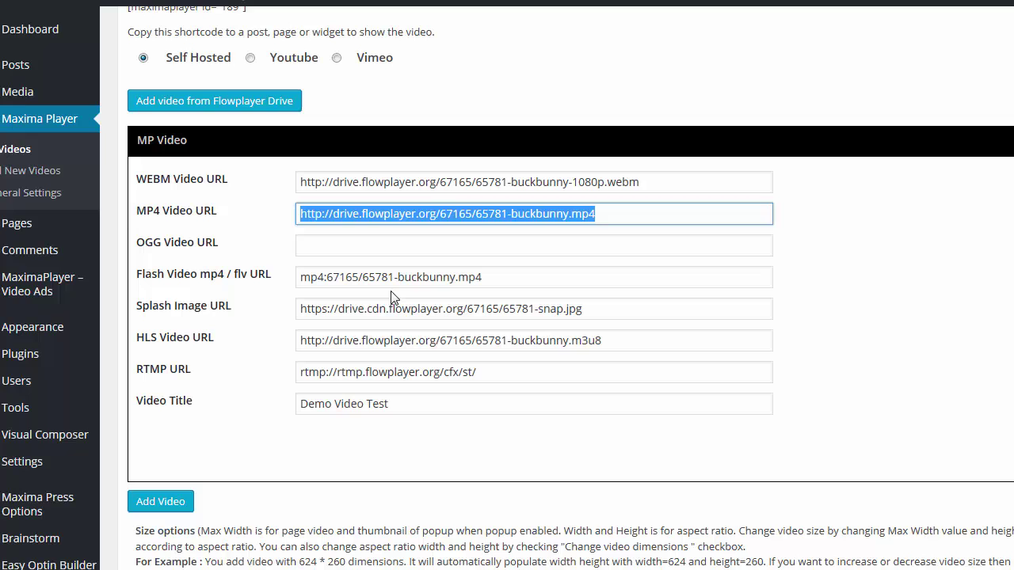
left_click(499, 208)
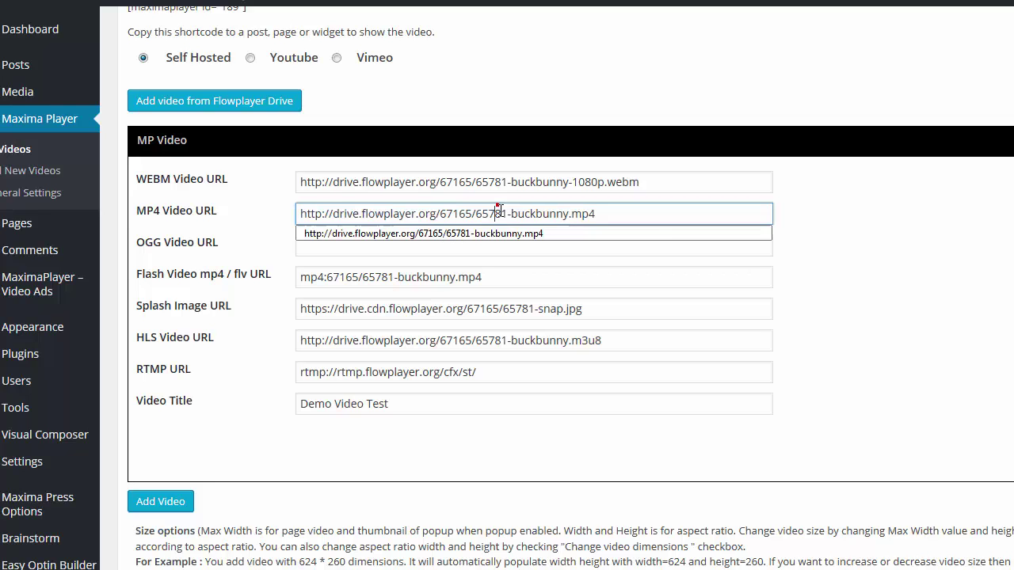
- Remove "-1080p" from the WEBM video URL so its file name is 65781-buckbunny.webm, matching the MP4 URL
left_click(598, 182)
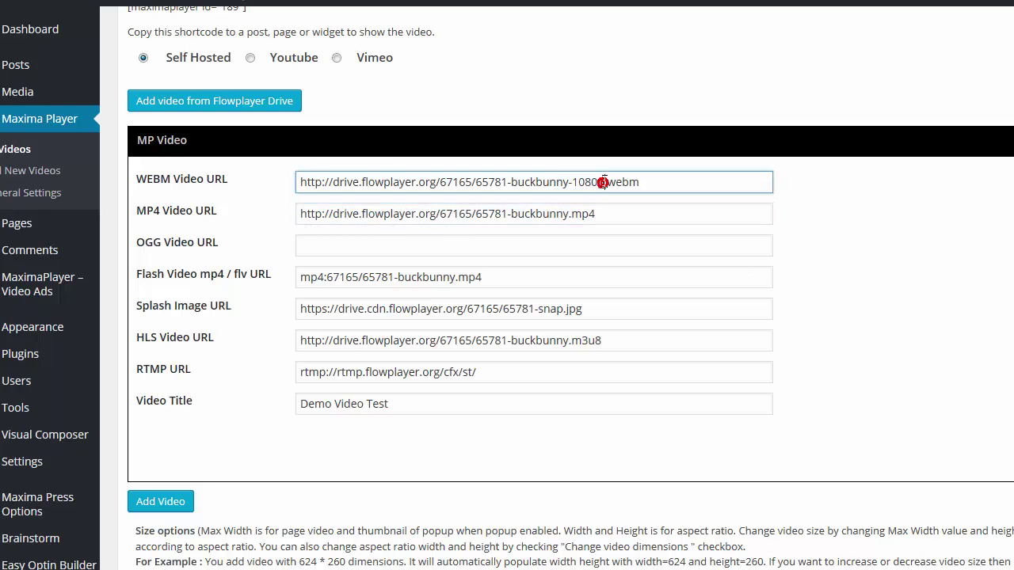
key("BackSpace")
key("BackSpace")
key("BackSpace")
key("BackSpace")
key("BackSpace")
key("BackSpace")
left_click(865, 202)
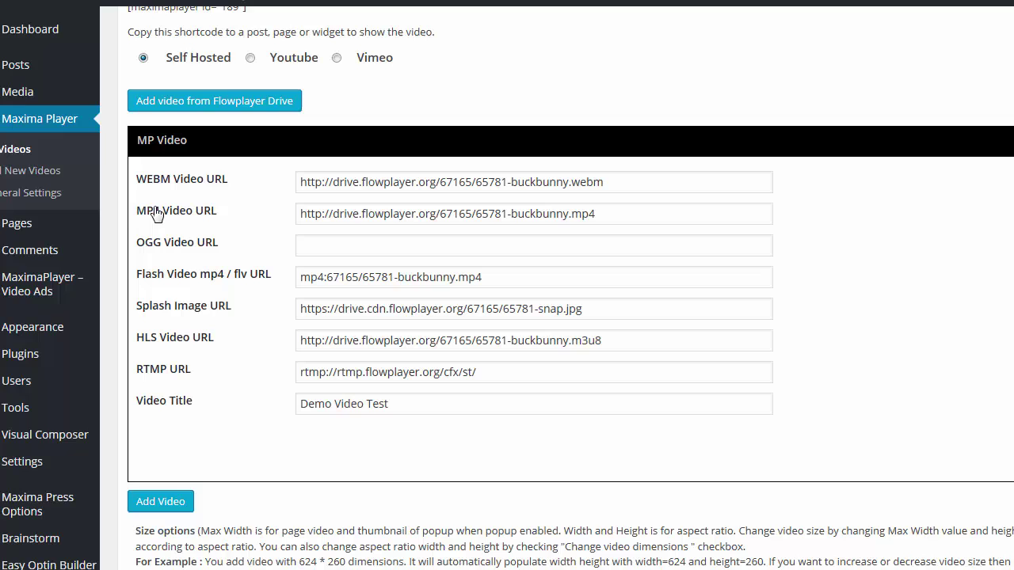
left_click(616, 181)
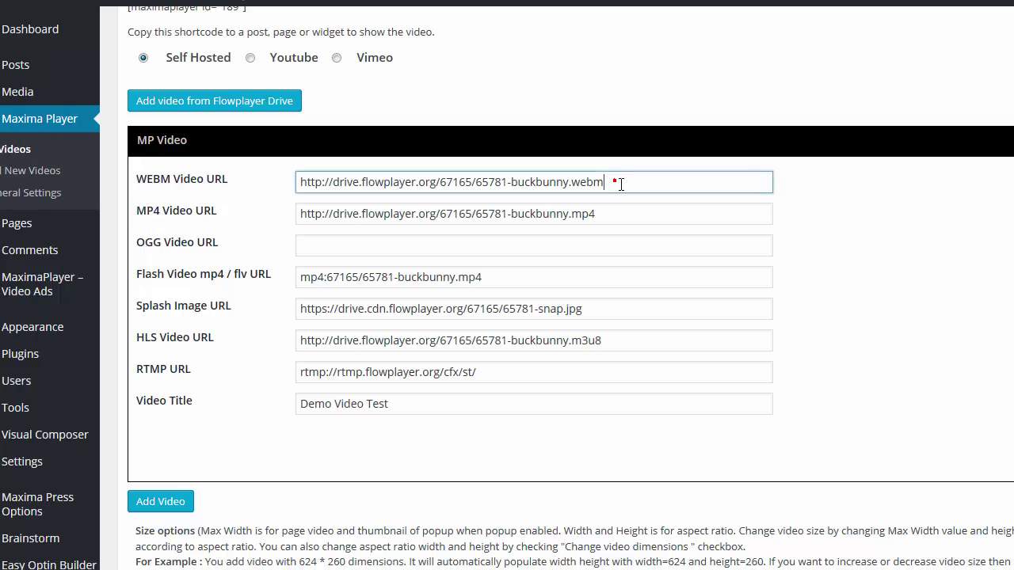
left_click(617, 214)
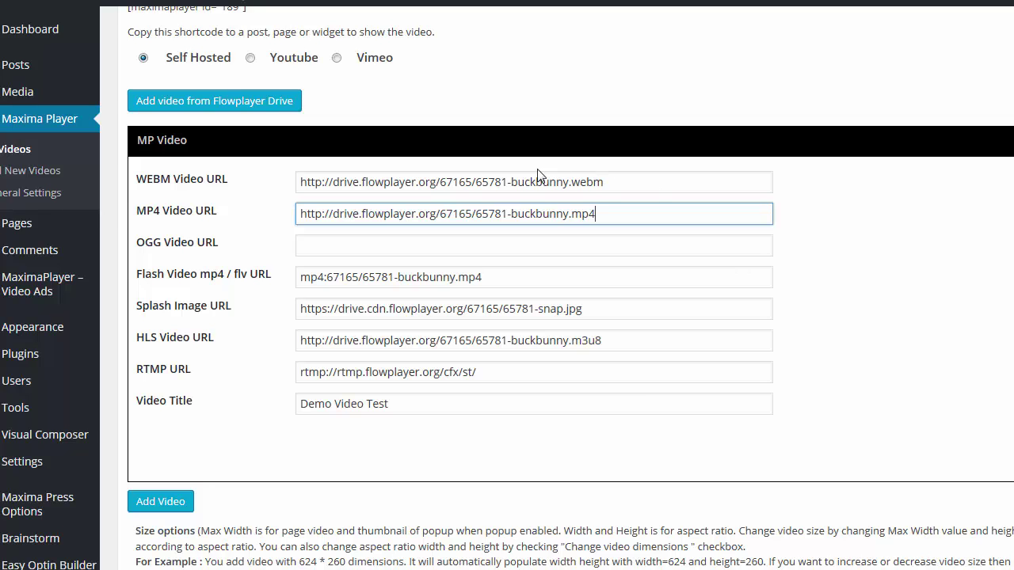
- Set the Default Video Quality of the Maxima Player video to 360p, matching the WEBM and MP4 files without a resolution suffix
scroll(616, 174, "down", 2)
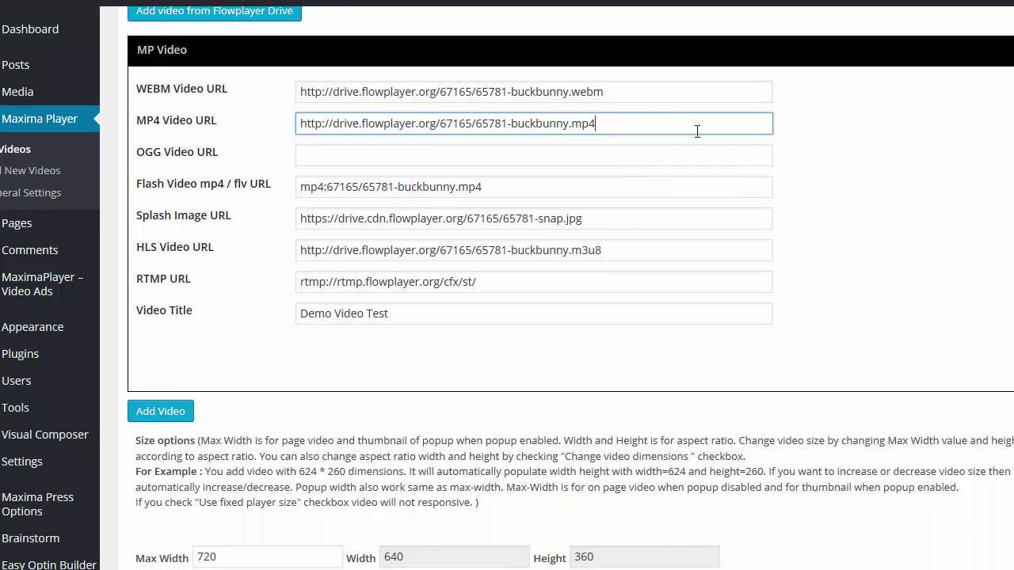
scroll(696, 127, "down", 4)
scroll(212, 476, "down", 2)
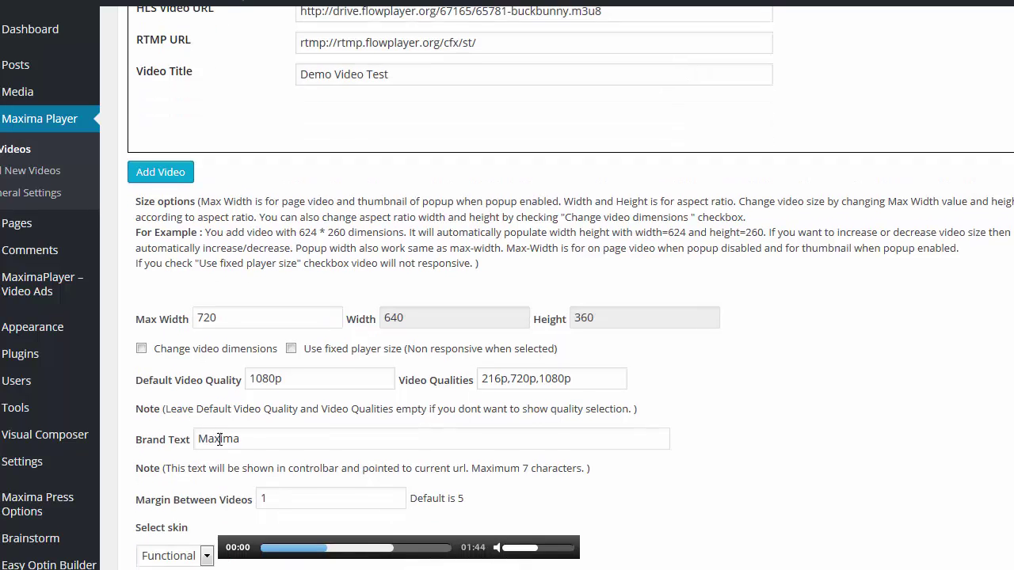
scroll(153, 374, "down", 2)
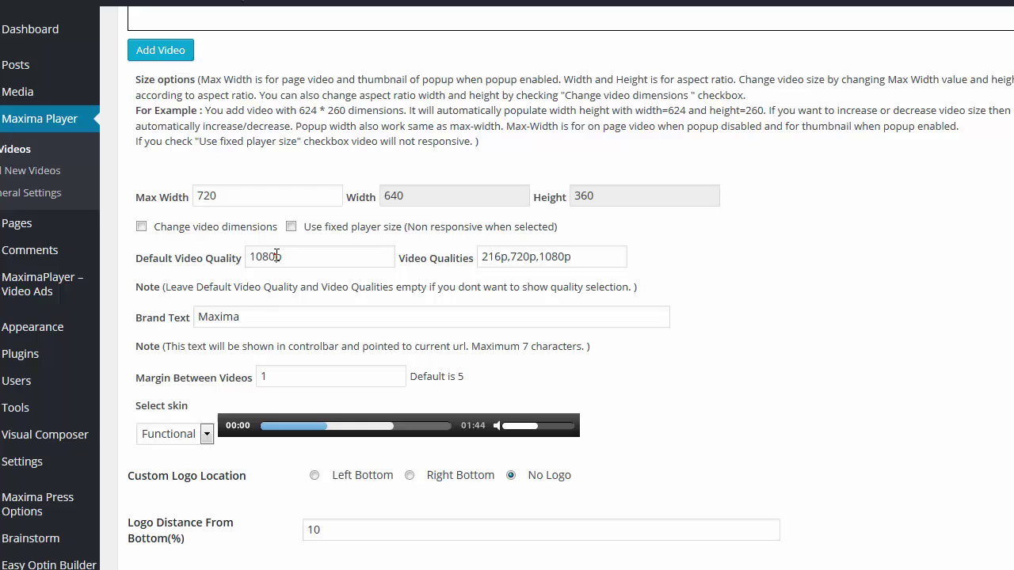
left_click_drag(277, 255, 249, 256)
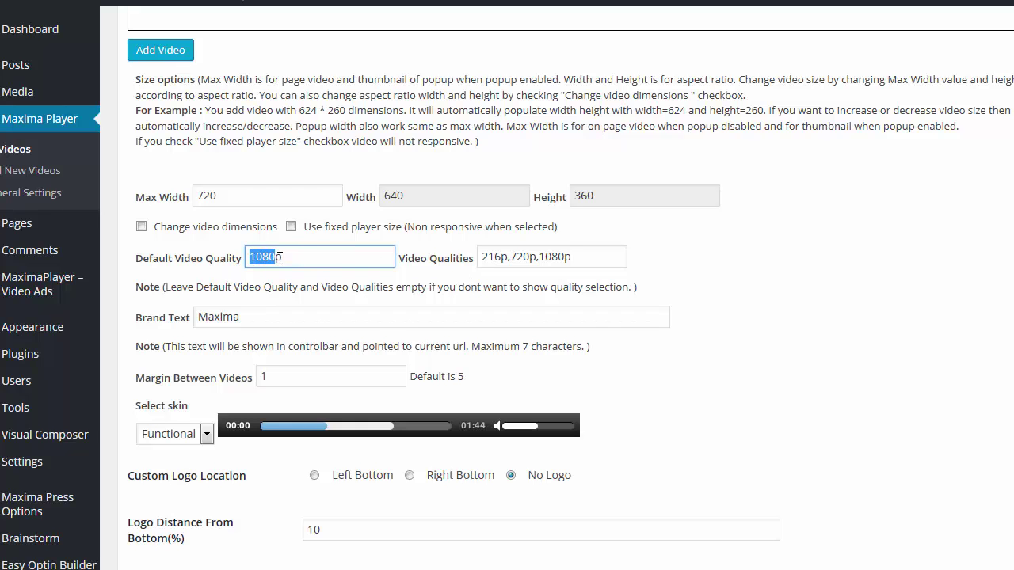
left_click(303, 261)
scroll(308, 264, "up", 10)
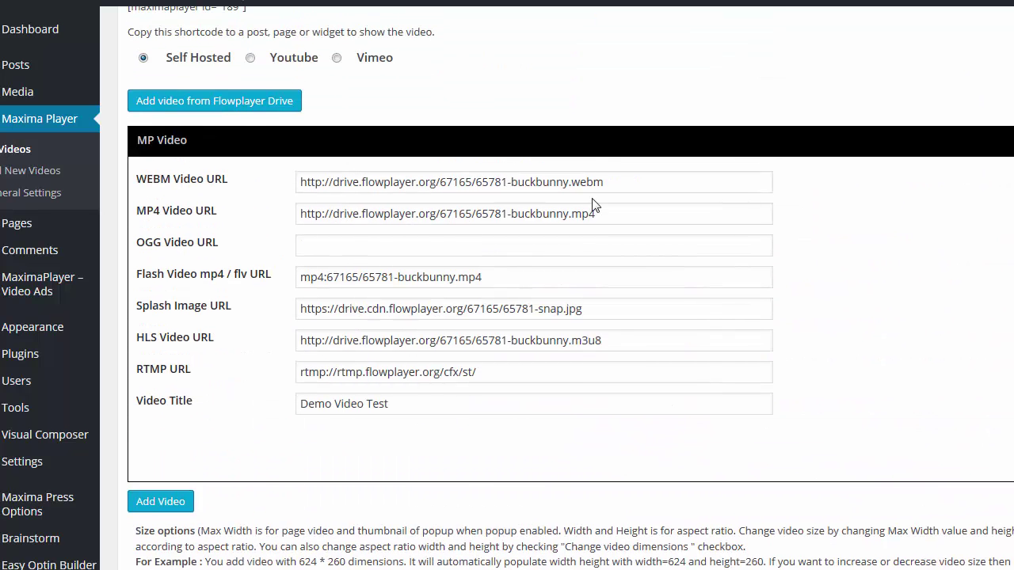
left_click_drag(617, 184, 546, 183)
scroll(860, 190, "down", 5)
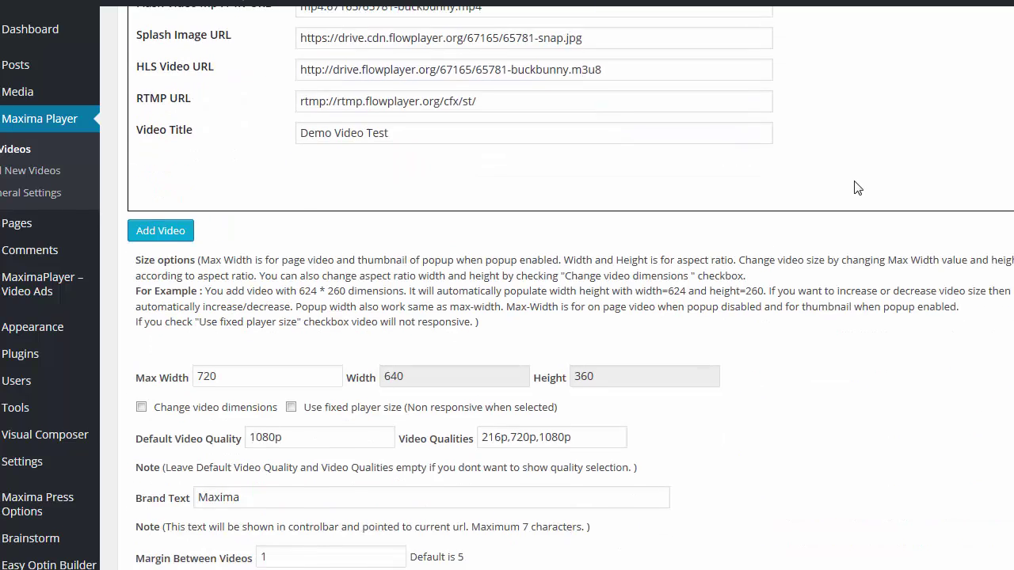
left_click_drag(276, 257, 231, 266)
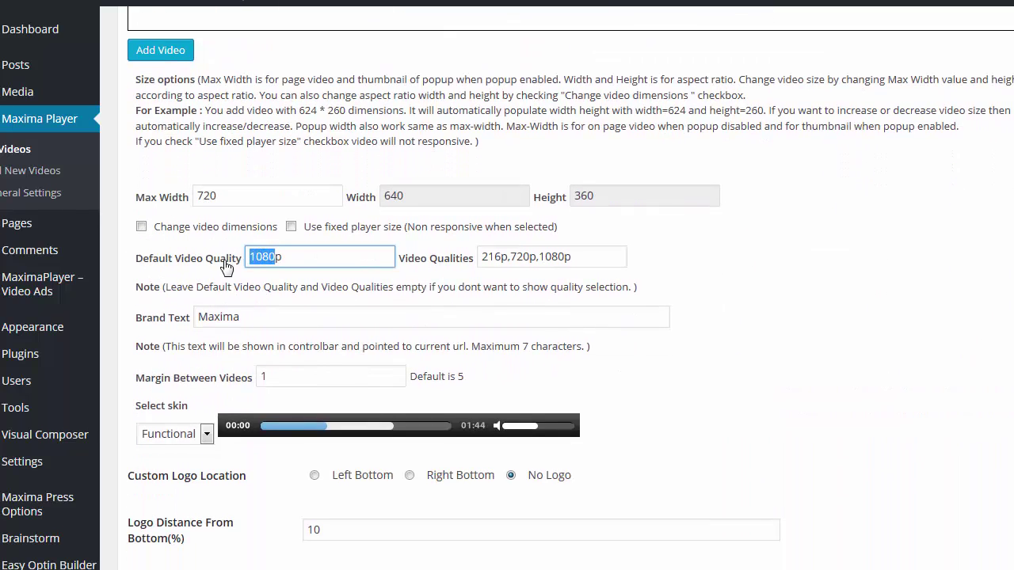
type("360p")
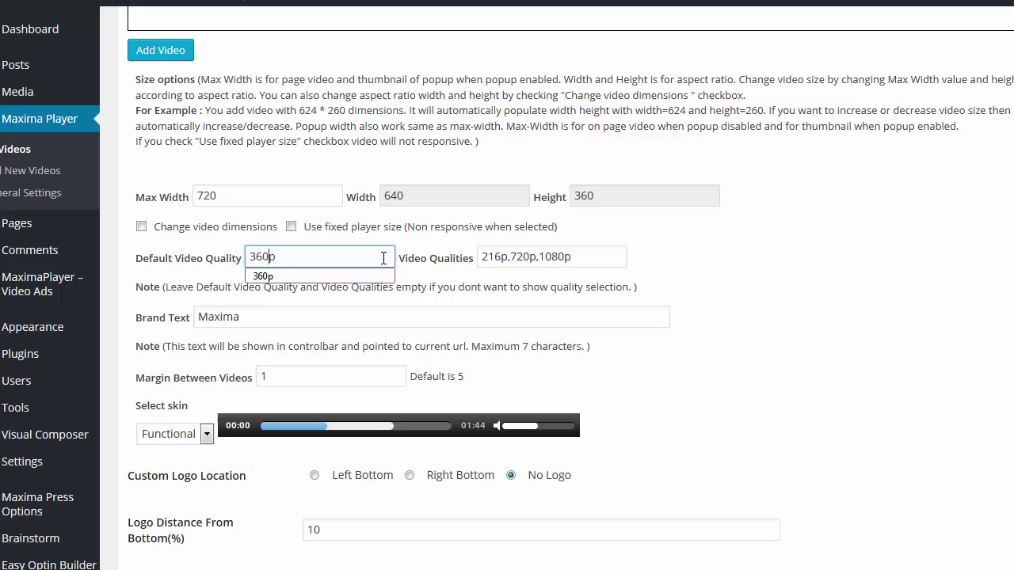
left_click(727, 267)
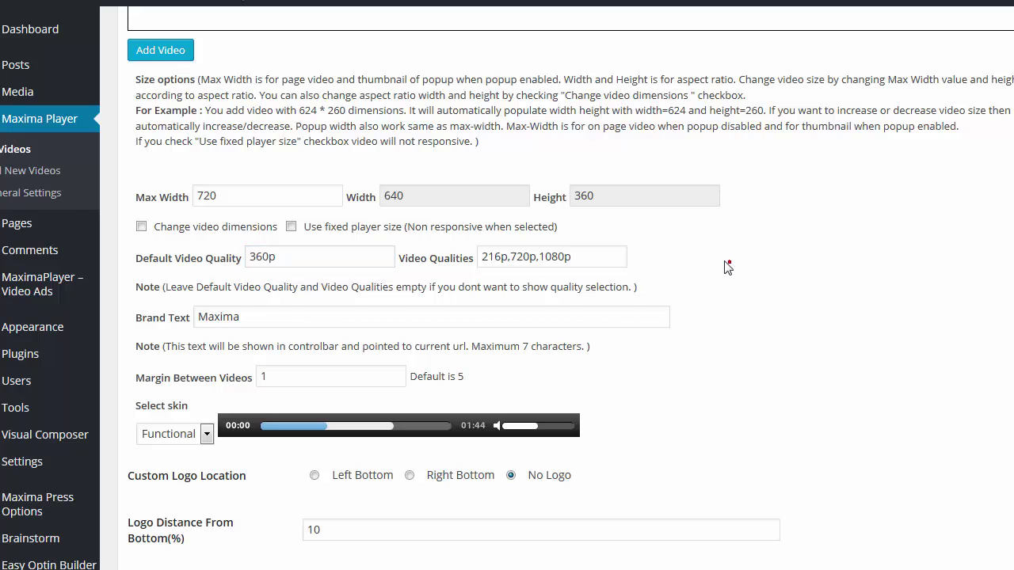
- Add 360p between 216p and 720p in the Video Qualities, making the list 216p,360p,720p,1080p
left_click_drag(572, 256, 467, 262)
left_click(511, 255)
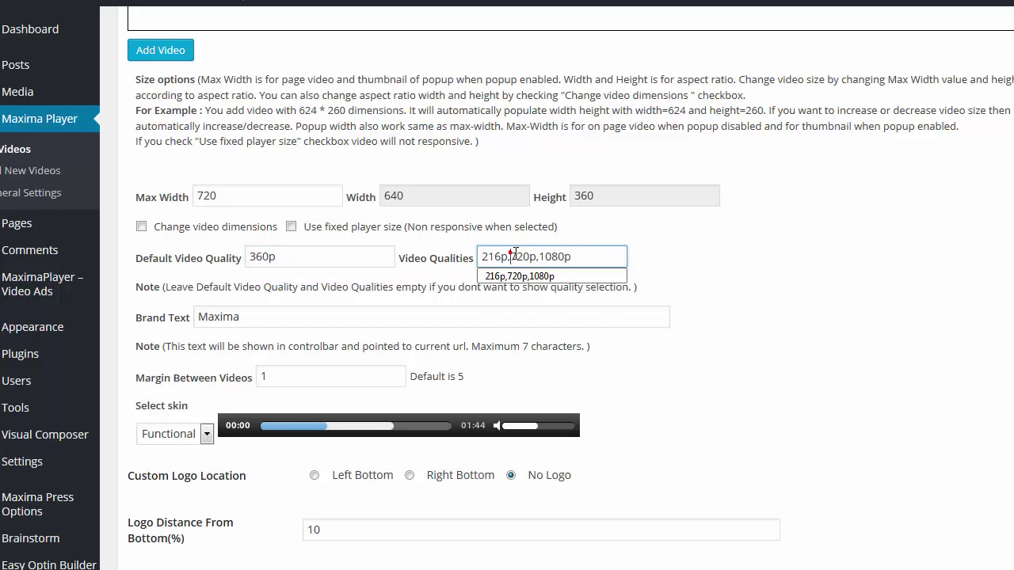
type("360p")
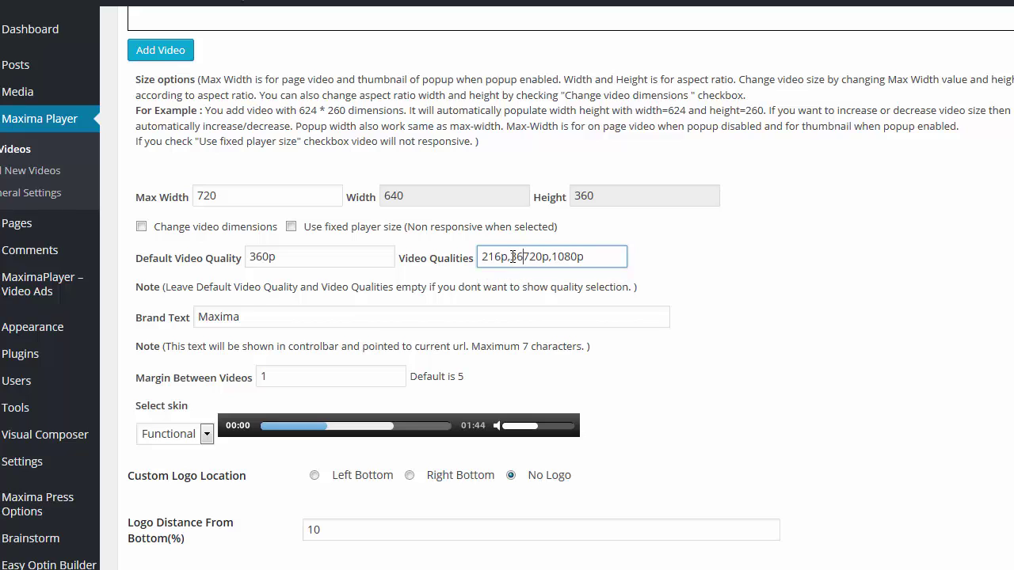
type(",")
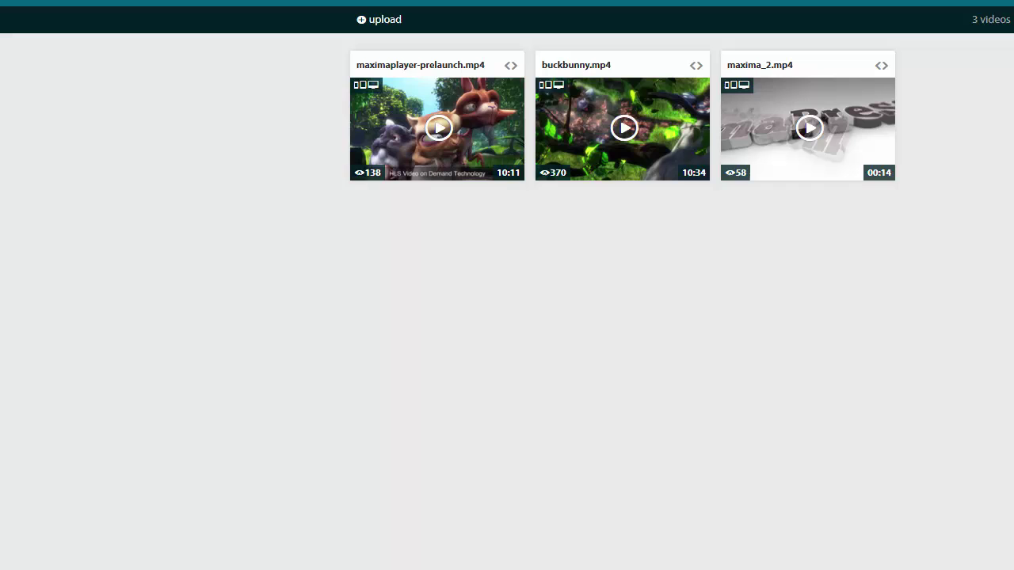
- In Flowplayer Drive, check the data-qualities and data-default-quality values in buckbunny.mp4's body embed code, and close the code dialog
left_click(697, 66)
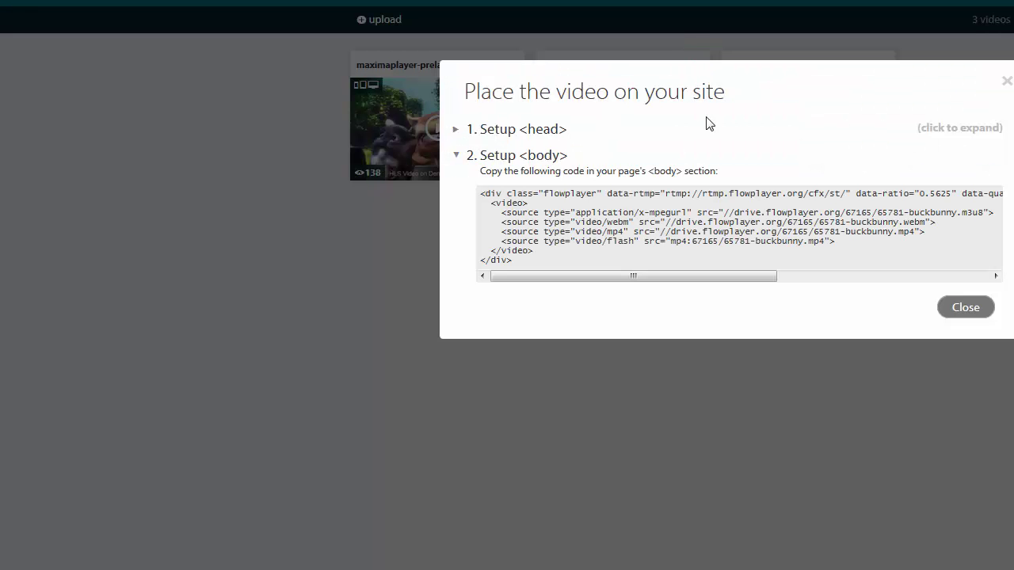
left_click_drag(724, 283, 924, 287)
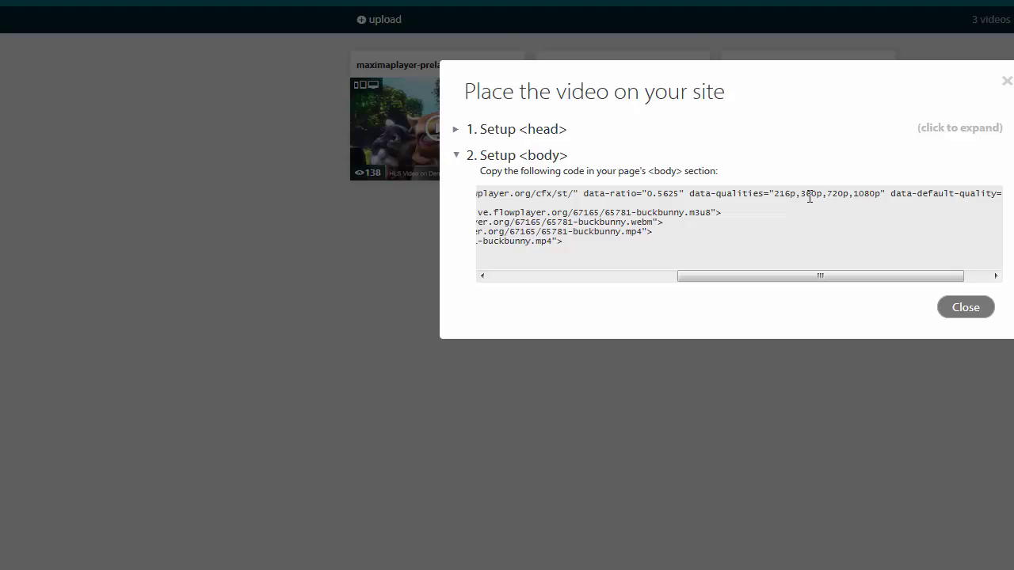
left_click_drag(817, 278, 879, 282)
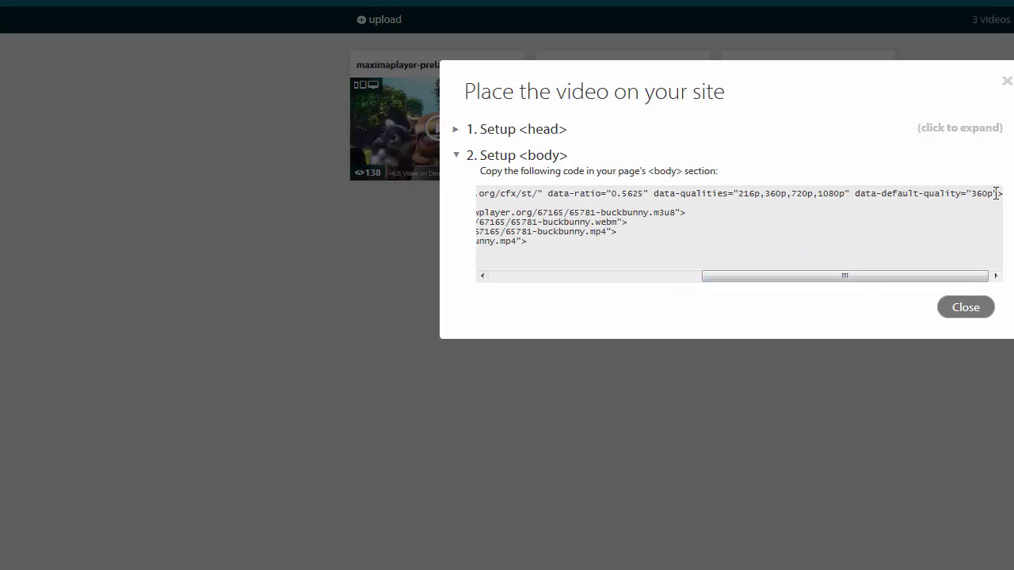
left_click(1006, 80)
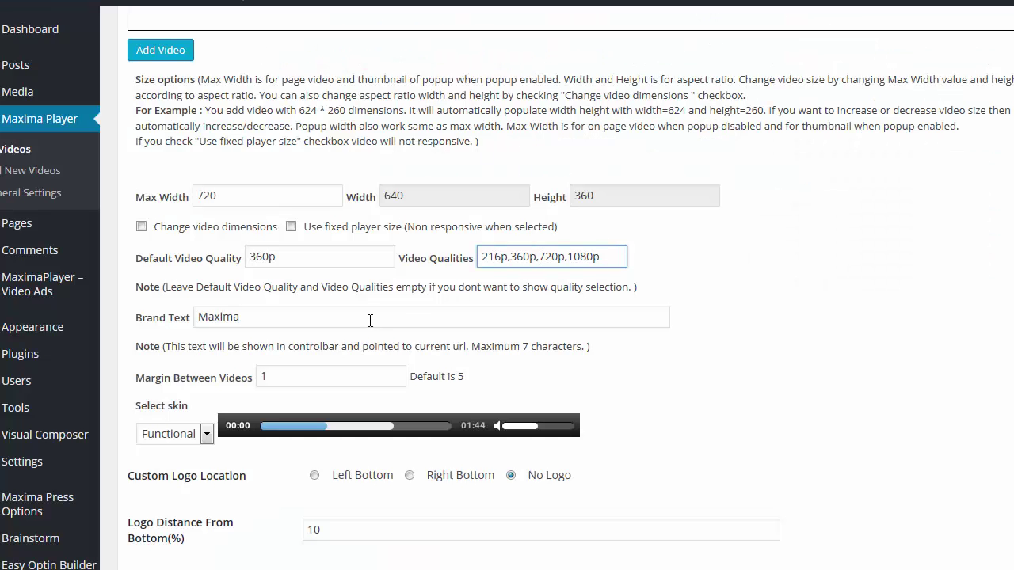
- Return to WordPress and update the published Maxima Player video entry with the edited URLs and quality settings
scroll(372, 322, "up", 8)
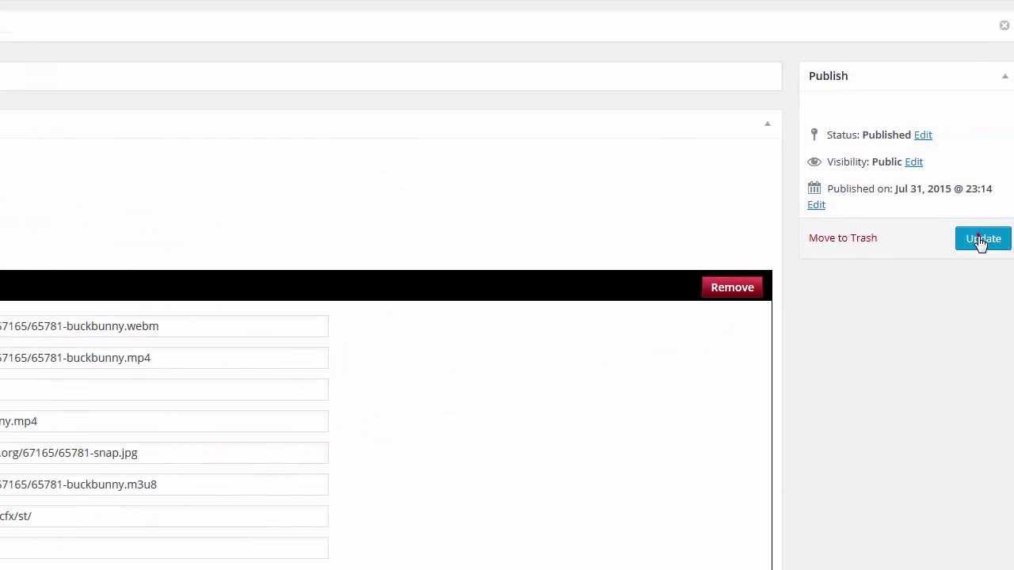
left_click(980, 240)
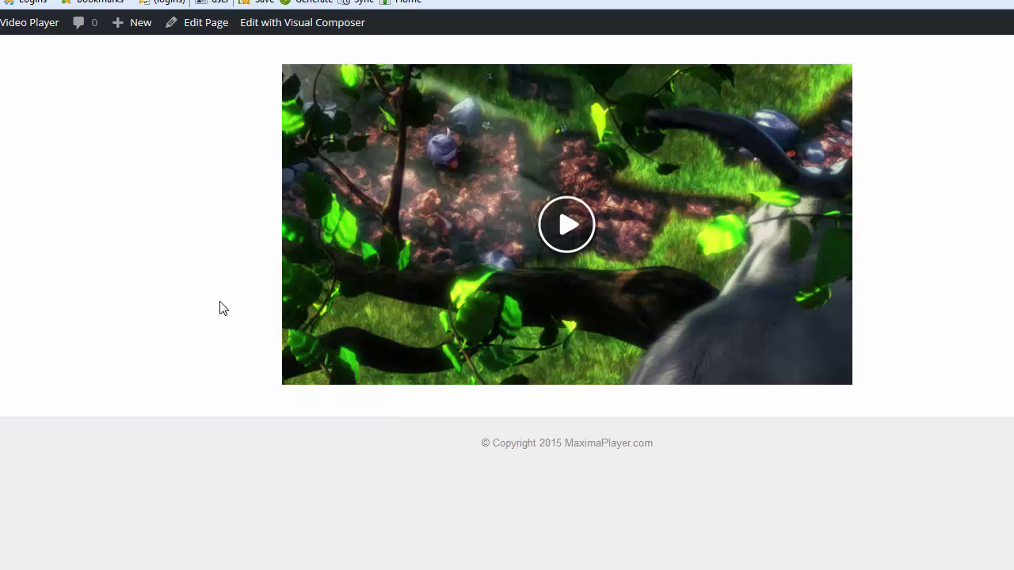
- Play the embedded video on the site's page and test its quality selector by switching to 216p and to 1080p
left_click(561, 232)
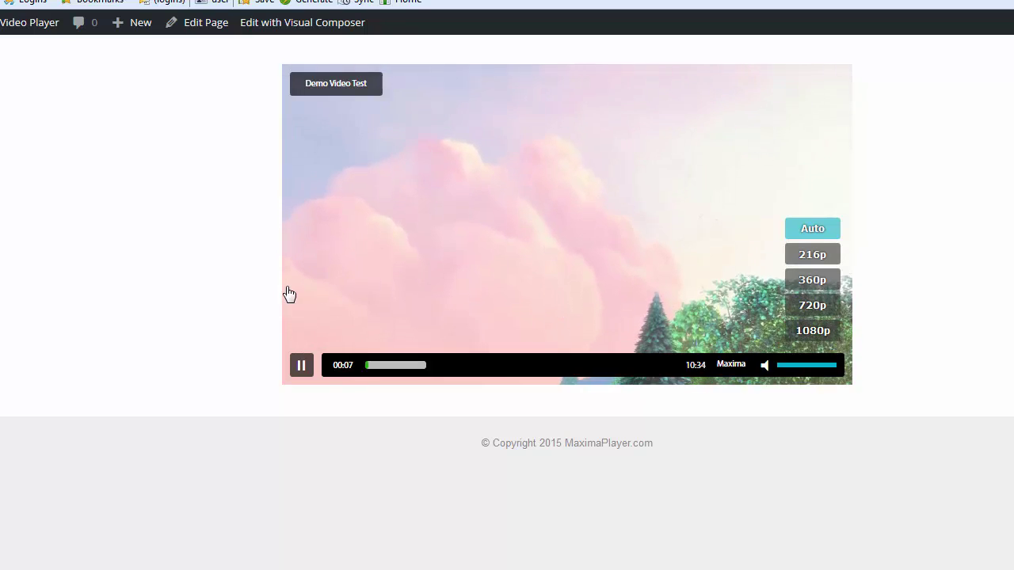
mouse_move(362, 152)
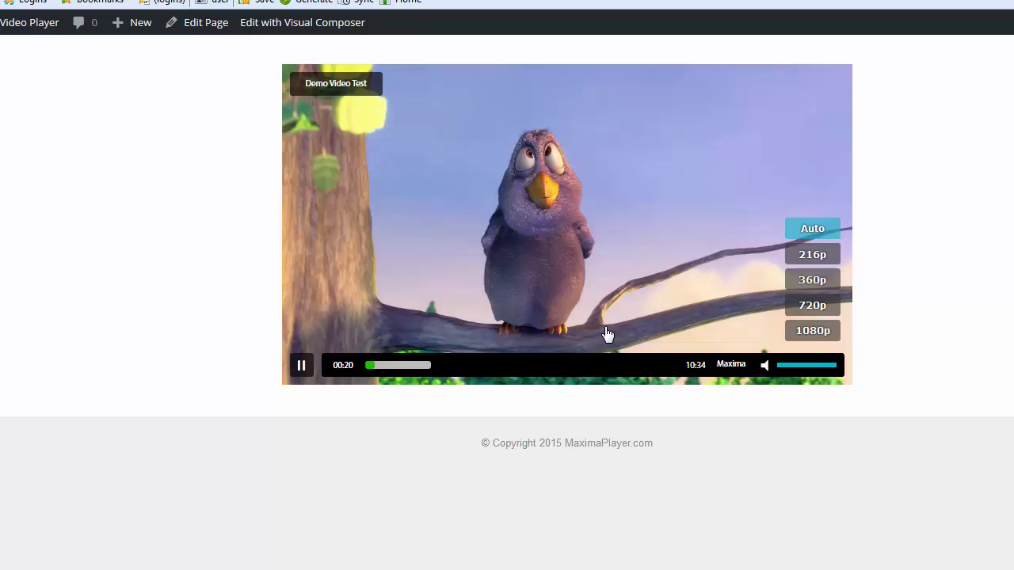
left_click(808, 255)
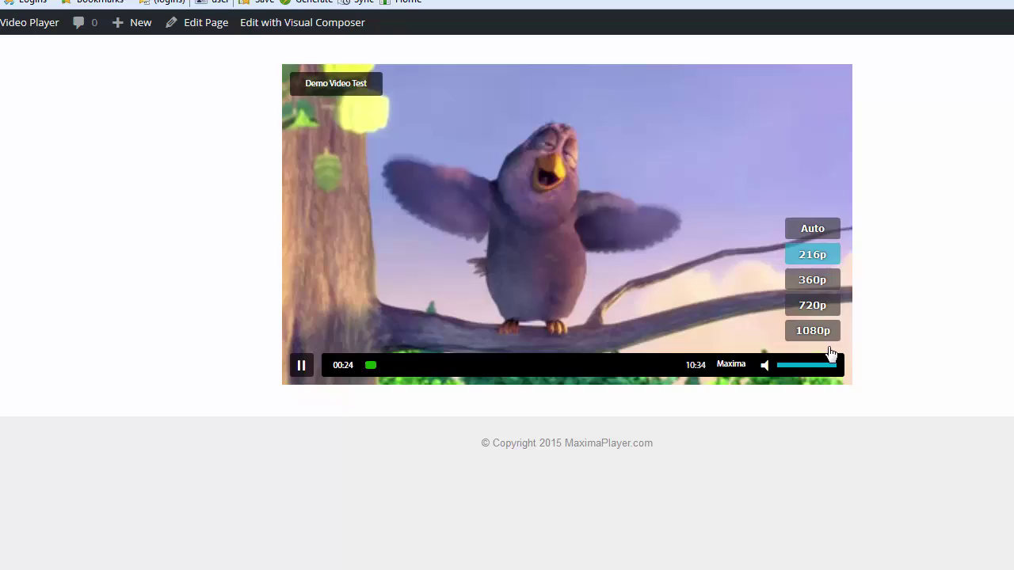
left_click(812, 330)
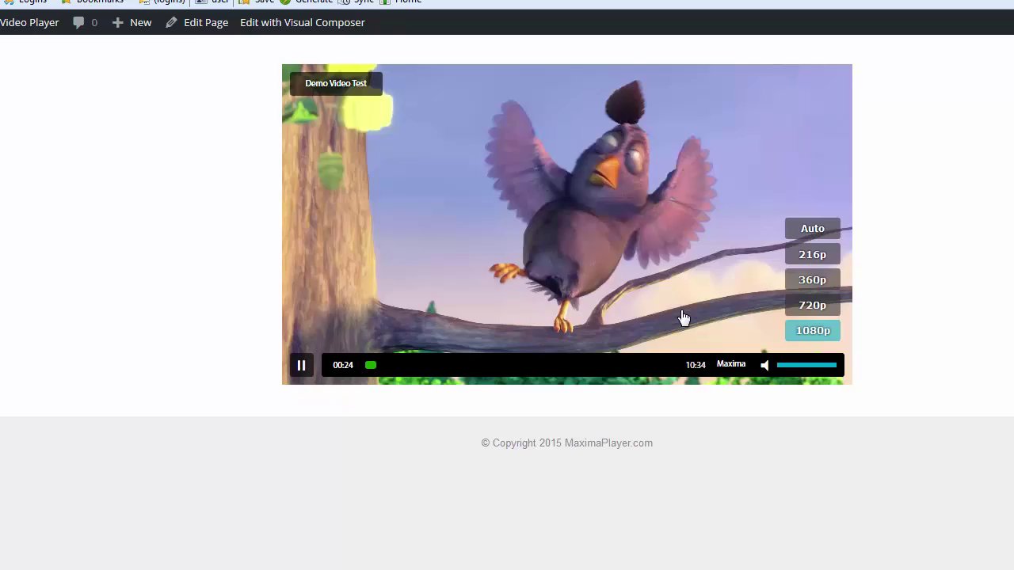